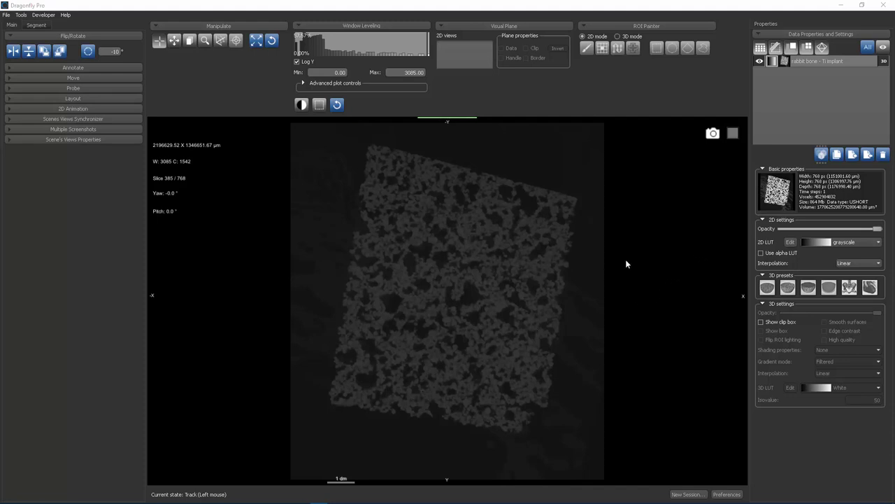
# Select the rabbit bone - Ti implant dataset and level its slice to Min -1073.58, Max 1925.04
pyautogui.click(816, 62)
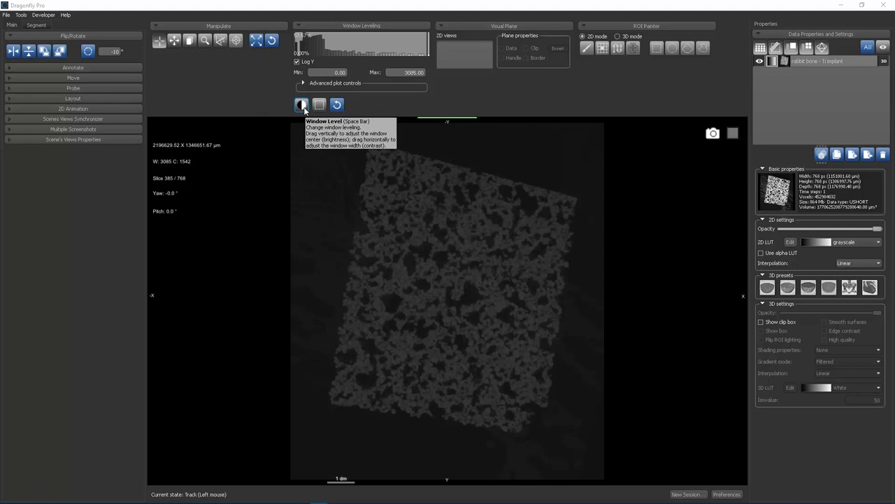
pyautogui.click(304, 110)
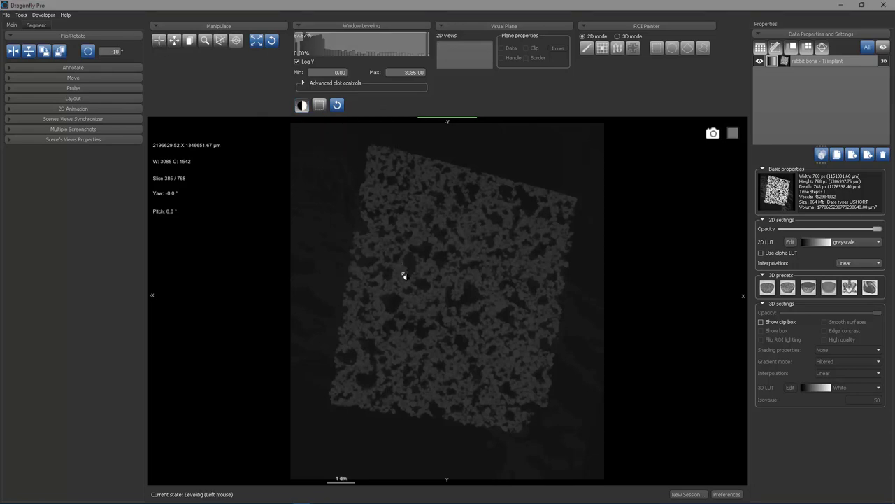
pyautogui.moveTo(474, 384)
pyautogui.mouseDown()
pyautogui.moveTo(494, 233)
pyautogui.moveTo(486, 156)
pyautogui.moveTo(475, 280)
pyautogui.moveTo(483, 427)
pyautogui.moveTo(500, 275)
pyautogui.moveTo(521, 268)
pyautogui.moveTo(161, 275)
pyautogui.moveTo(587, 282)
pyautogui.moveTo(504, 374)
pyautogui.moveTo(467, 340)
pyautogui.moveTo(373, 168)
pyautogui.moveTo(225, 190)
pyautogui.moveTo(136, 300)
pyautogui.moveTo(63, 333)
pyautogui.moveTo(448, 326)
pyautogui.moveTo(389, 241)
pyautogui.moveTo(296, 305)
pyautogui.moveTo(242, 251)
pyautogui.mouseUp()
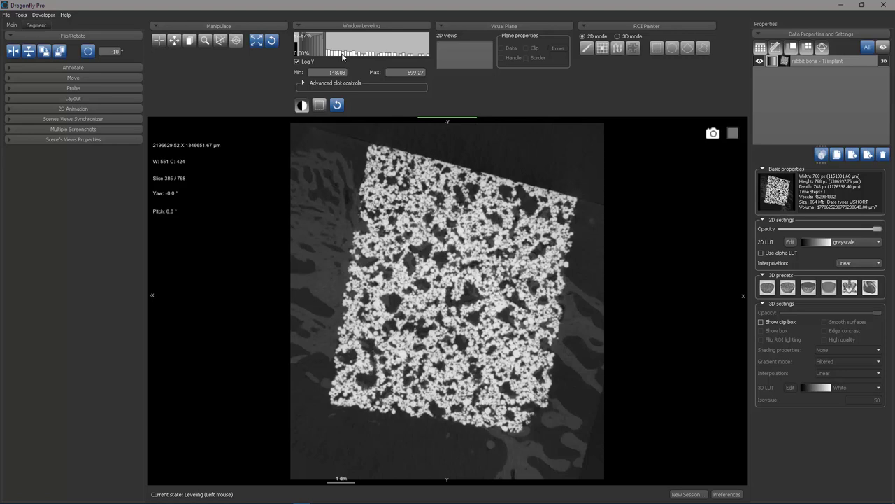
pyautogui.click(337, 105)
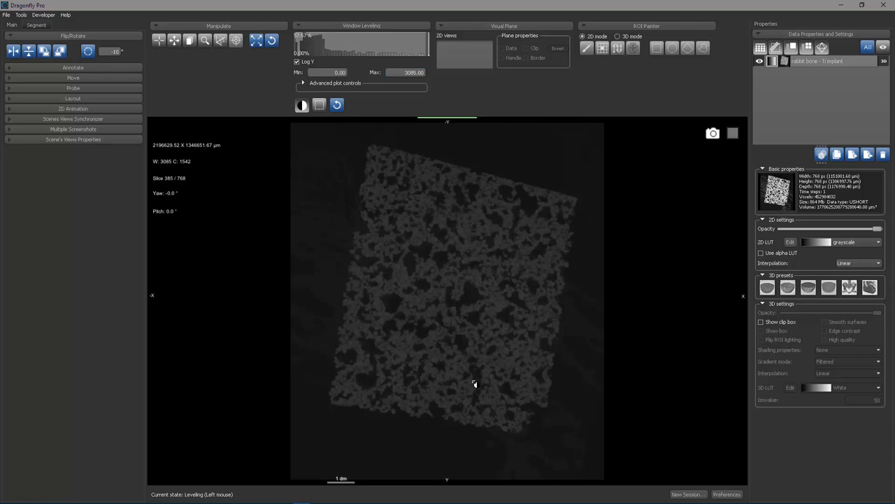
pyautogui.moveTo(474, 384); pyautogui.dragTo(455, 134)
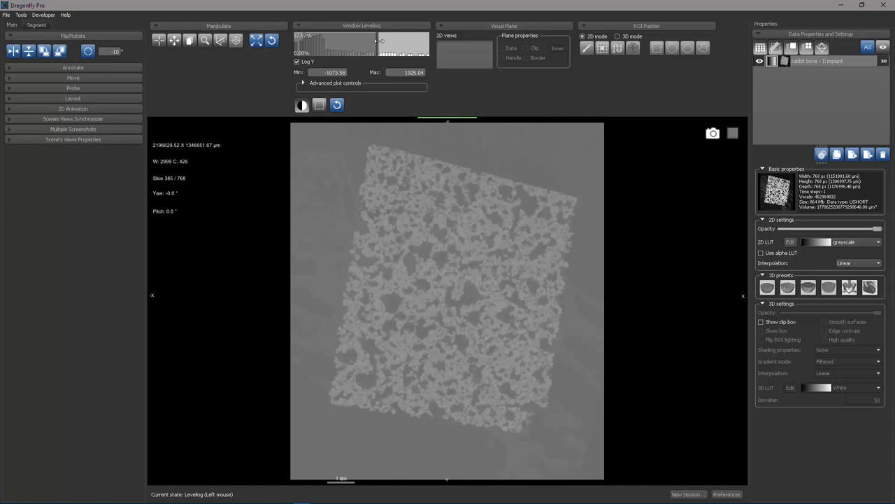
# Turn off Log Y and level the slice to width 380, centre 394 (203.75–583.94)
pyautogui.click(297, 62)
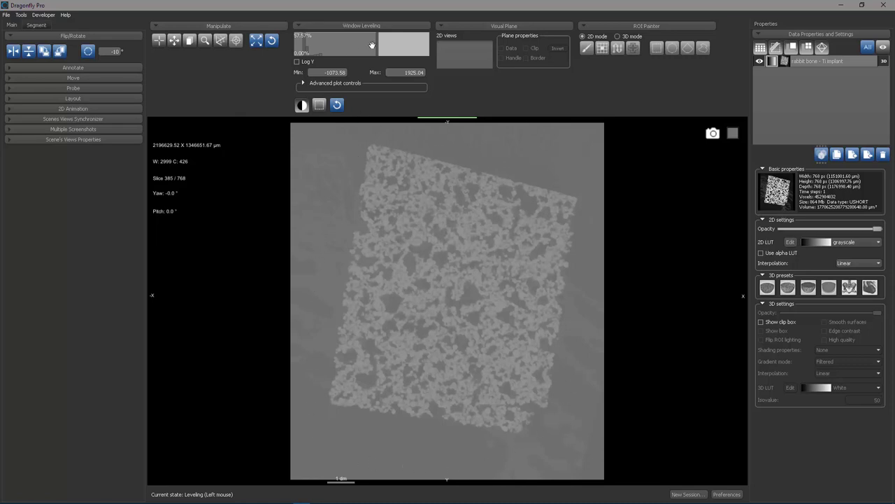
pyautogui.moveTo(371, 44); pyautogui.dragTo(310, 47)
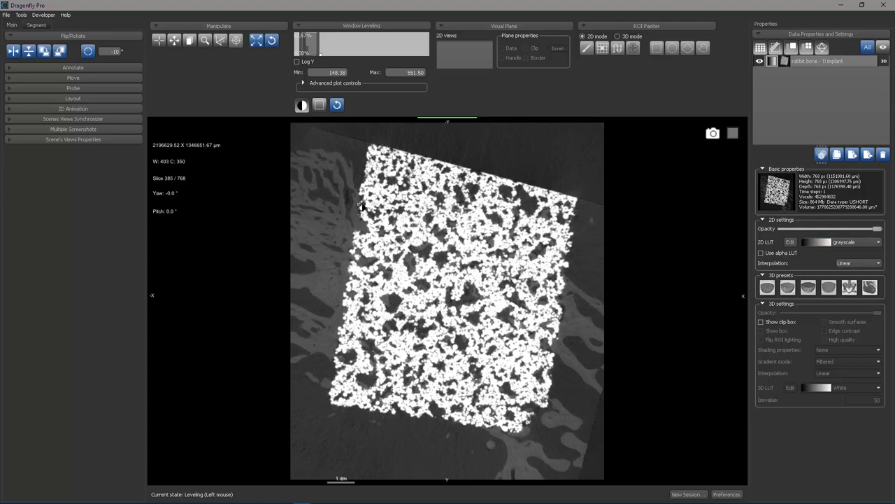
pyautogui.moveTo(433, 335); pyautogui.dragTo(442, 378)
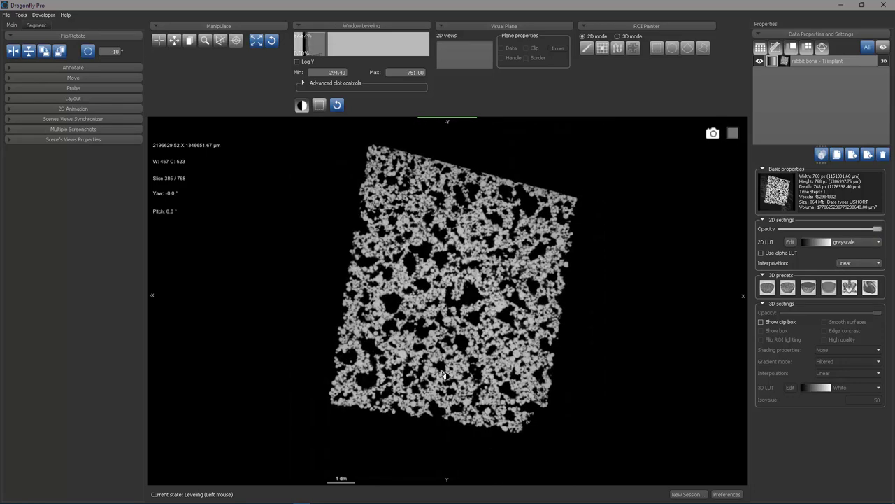
pyautogui.moveTo(314, 46)
pyautogui.mouseDown()
pyautogui.moveTo(373, 46)
pyautogui.moveTo(302, 46)
pyautogui.moveTo(310, 46)
pyautogui.mouseUp()
pyautogui.moveTo(470, 298); pyautogui.dragTo(508, 292)
pyautogui.moveTo(329, 44)
pyautogui.mouseDown()
pyautogui.moveTo(311, 43)
pyautogui.moveTo(343, 45)
pyautogui.moveTo(316, 49)
pyautogui.mouseUp()
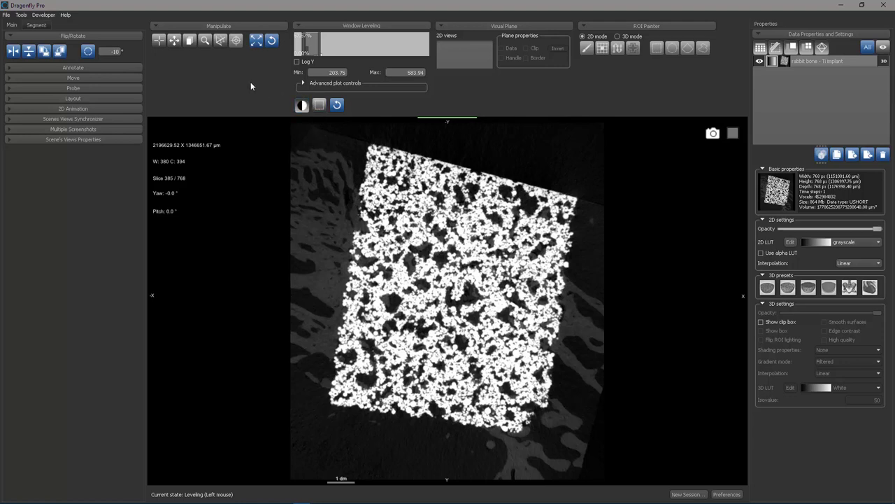
# Widen the slice window to width 526, centre 400 using unlimited leveling, then re-enable Window Level
pyautogui.click(158, 42)
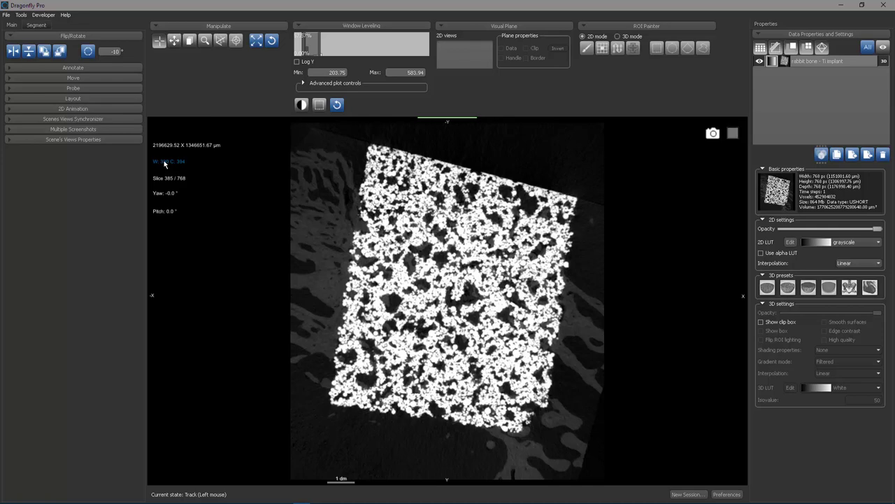
pyautogui.moveTo(164, 160)
pyautogui.mouseDown()
pyautogui.moveTo(170, 89)
pyautogui.moveTo(172, 194)
pyautogui.moveTo(170, 122)
pyautogui.moveTo(180, 175)
pyautogui.moveTo(168, 165)
pyautogui.moveTo(80, 174)
pyautogui.moveTo(209, 174)
pyautogui.moveTo(168, 168)
pyautogui.moveTo(197, 164)
pyautogui.mouseUp()
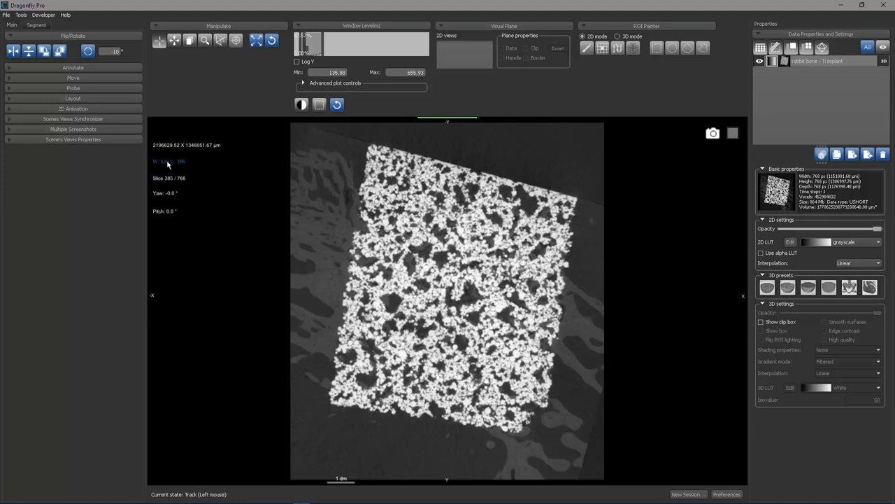
pyautogui.press('w')
pyautogui.moveTo(169, 150); pyautogui.dragTo(182, 178)
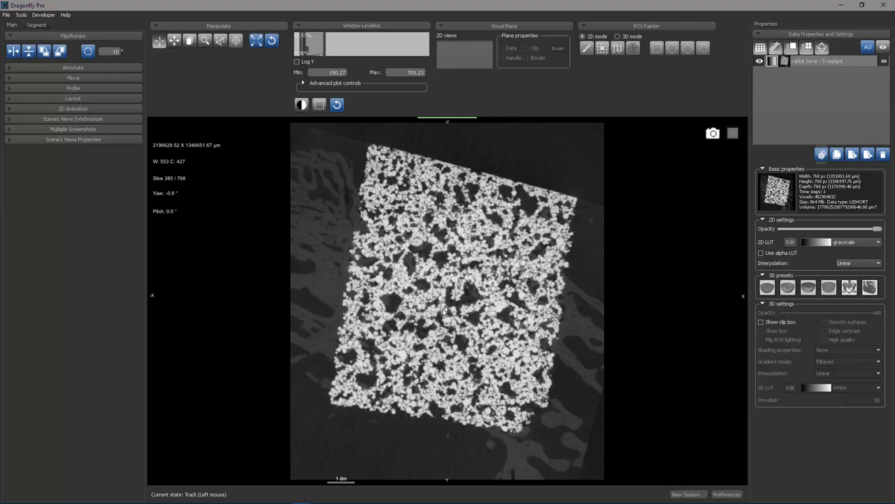
pyautogui.moveTo(469, 392)
pyautogui.mouseDown()
pyautogui.moveTo(471, 254)
pyautogui.moveTo(487, 368)
pyautogui.moveTo(496, 331)
pyautogui.moveTo(466, 386)
pyautogui.mouseUp()
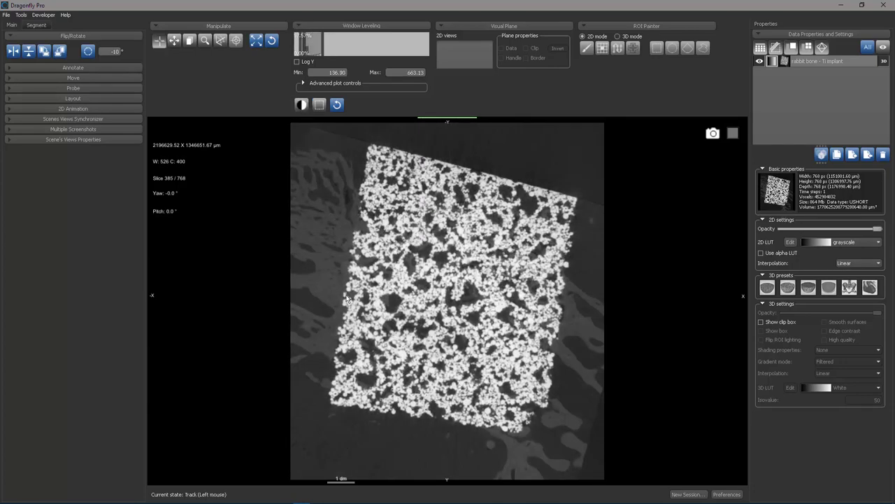
pyautogui.click(301, 105)
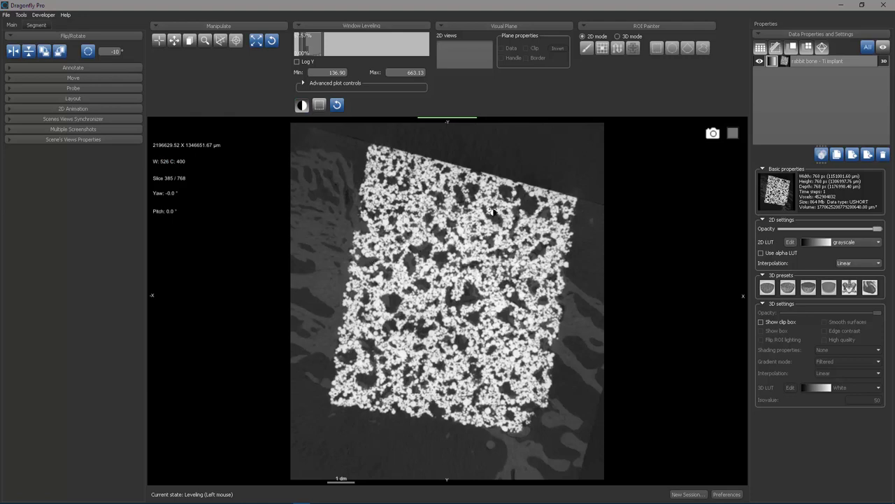
# Try Area leveling from several slice regions, then reset levels to the full 0–3085 range
pyautogui.click(336, 104)
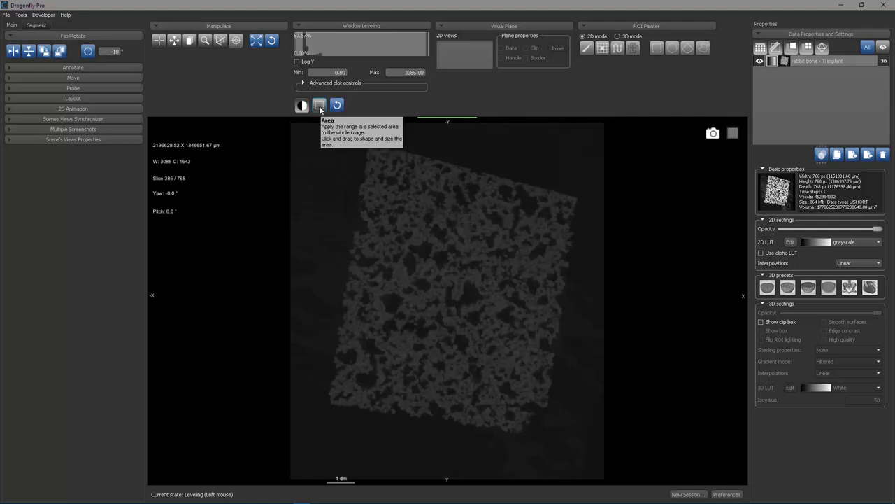
pyautogui.click(319, 105)
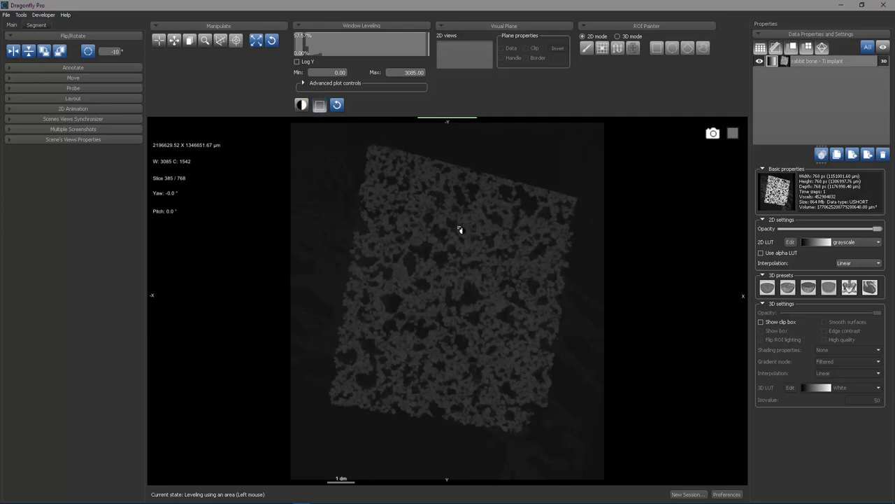
pyautogui.moveTo(460, 217); pyautogui.dragTo(477, 237)
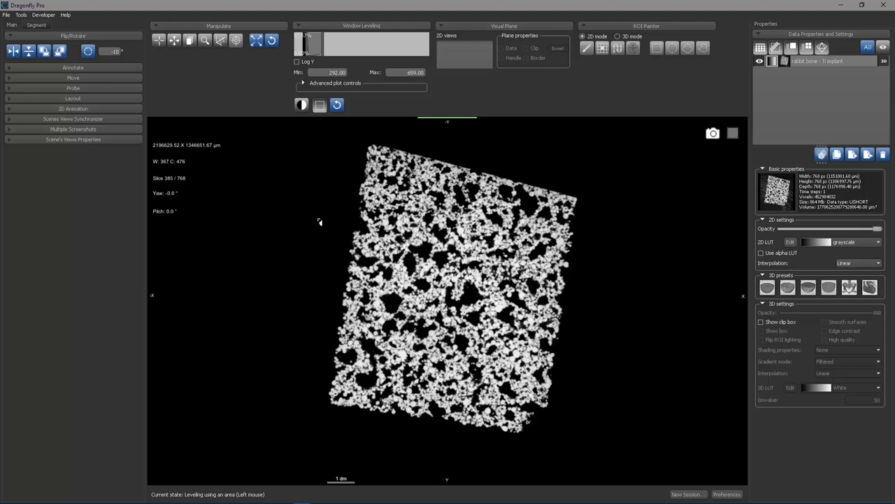
pyautogui.moveTo(331, 214); pyautogui.dragTo(353, 252)
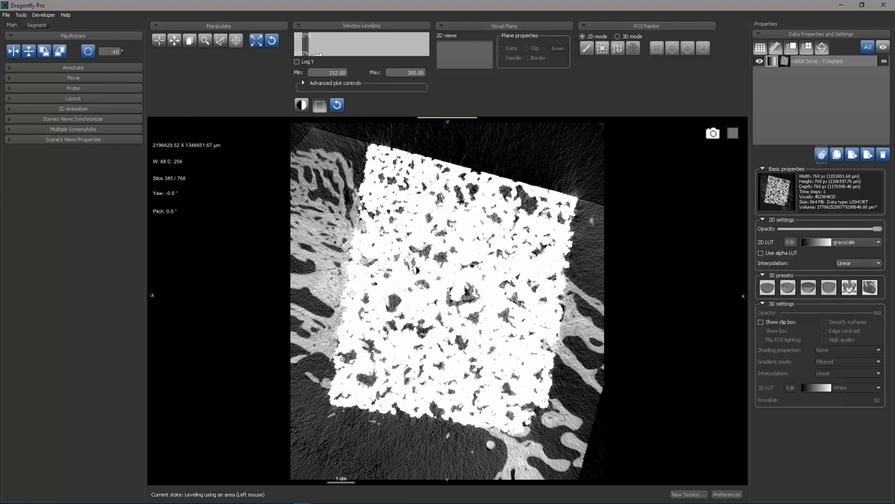
pyautogui.moveTo(331, 434); pyautogui.dragTo(378, 472)
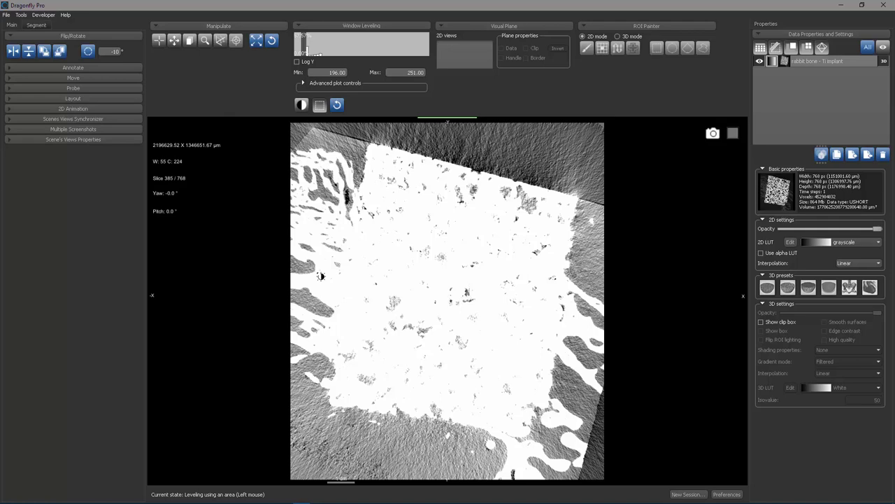
pyautogui.moveTo(316, 274); pyautogui.dragTo(393, 302)
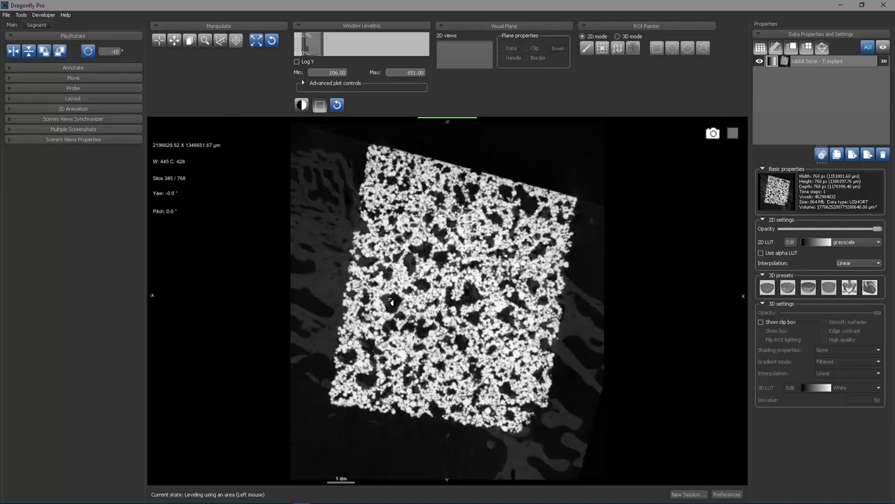
pyautogui.moveTo(326, 279); pyautogui.dragTo(381, 323)
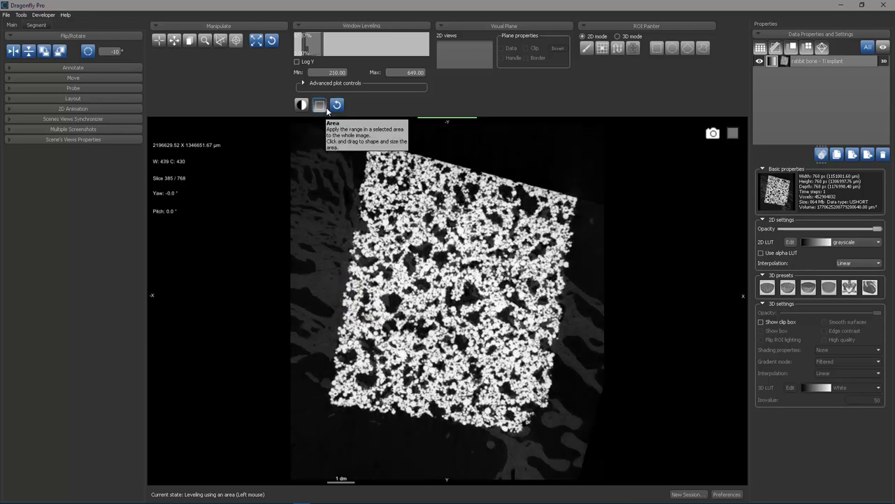
pyautogui.click(337, 104)
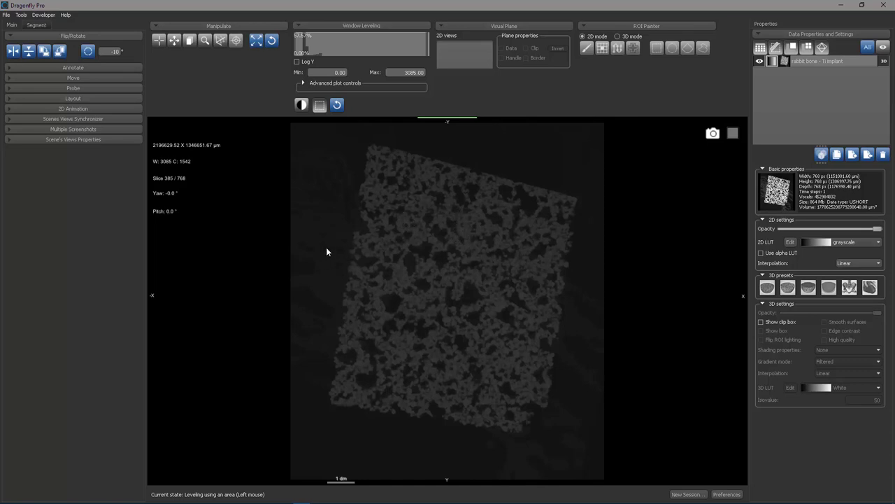
# Switch to the four-view layout and level all slices from an area of one view
pyautogui.click(80, 98)
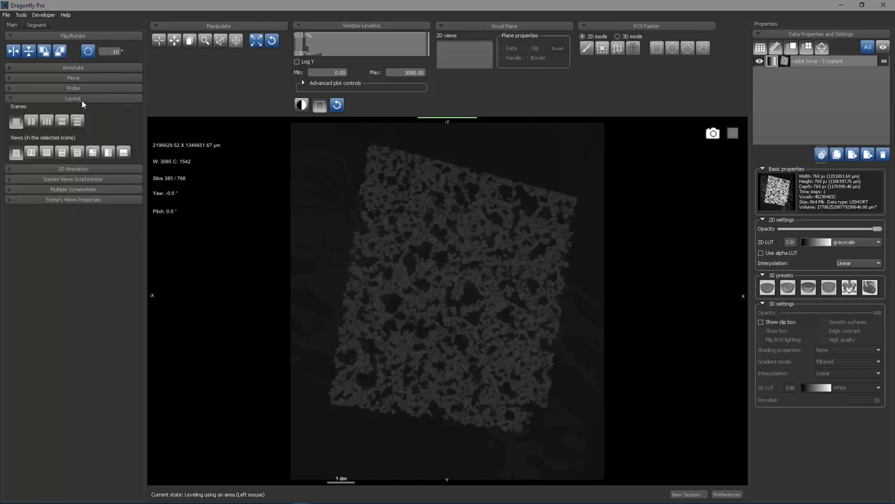
pyautogui.click(93, 152)
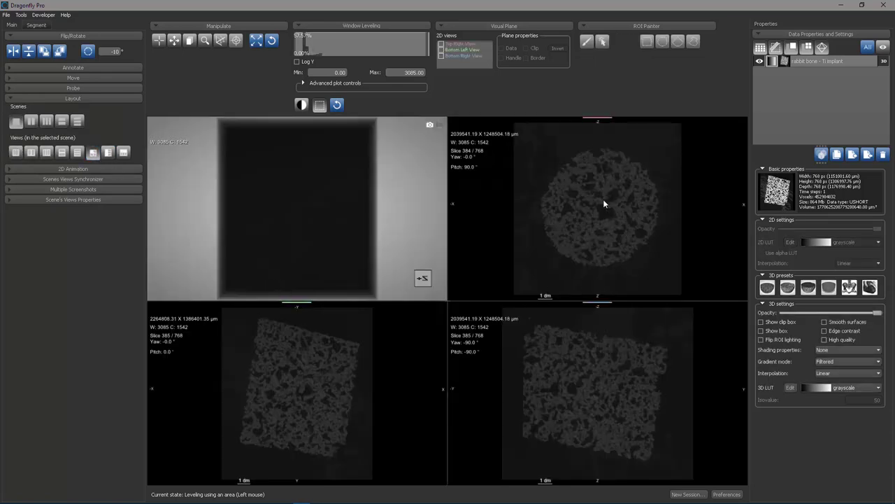
pyautogui.moveTo(627, 210); pyautogui.dragTo(644, 236)
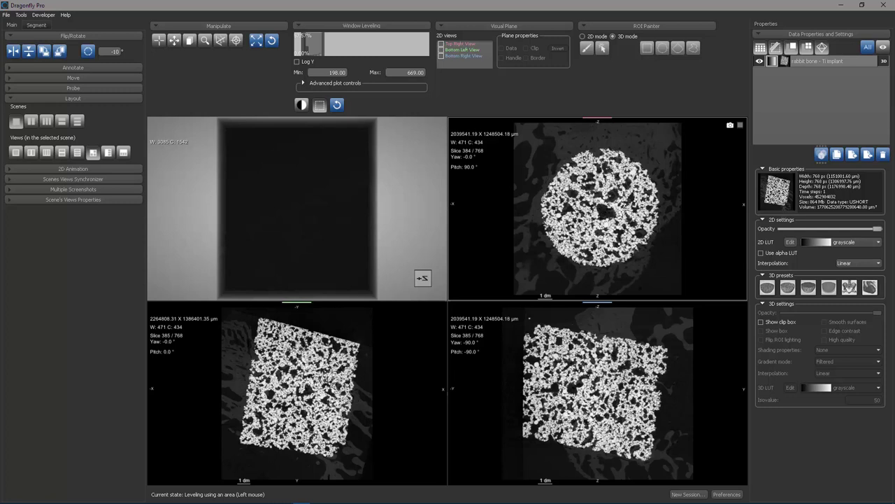
# Level the 3D view to width 1777, centre 1111 (222.12–1999.00), revealing the implant block
pyautogui.click(322, 194)
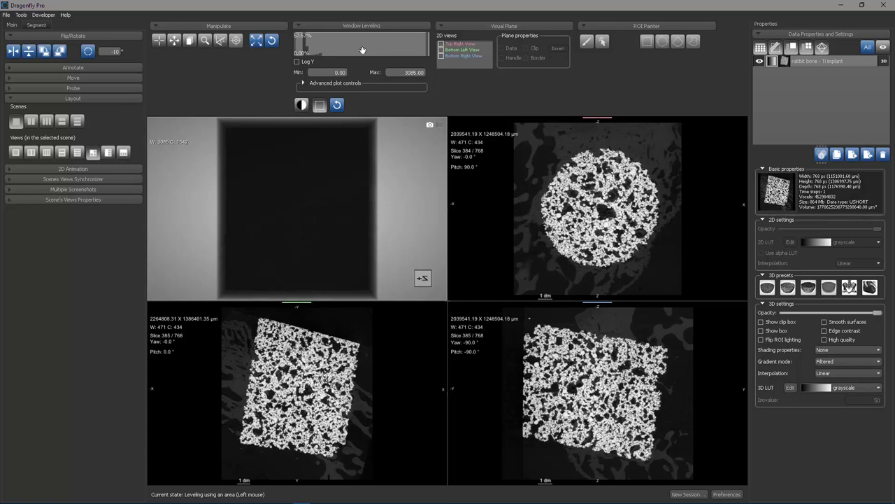
pyautogui.click(301, 104)
pyautogui.moveTo(302, 165); pyautogui.dragTo(14, 140)
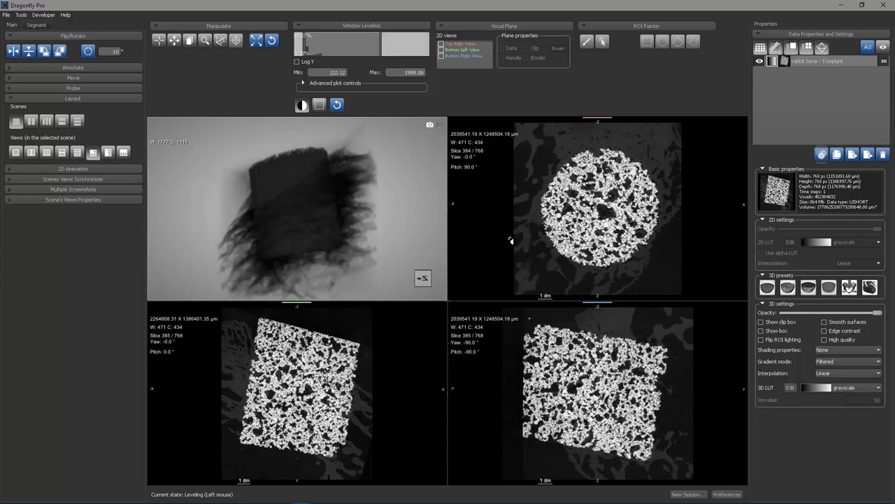
# Maximize the 3D view, zoom the histogram to 118–2419, and narrow the window to 222.12–348.16
pyautogui.doubleClick(340, 250)
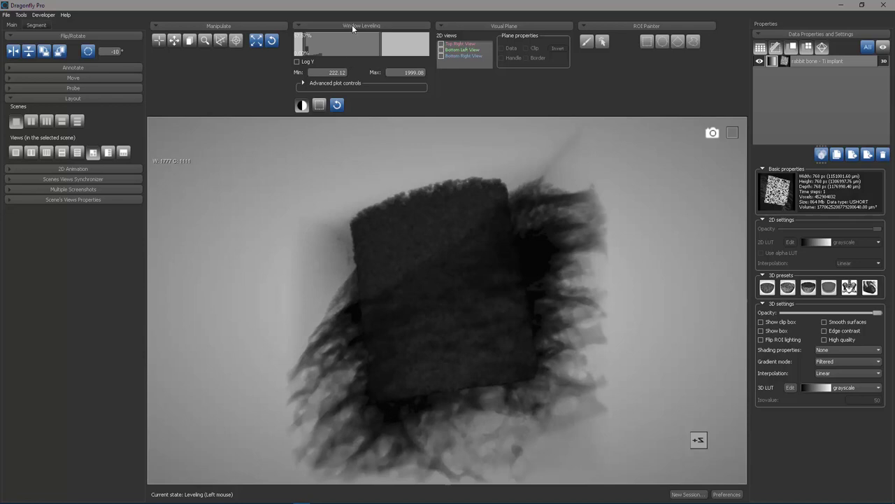
pyautogui.click(303, 85)
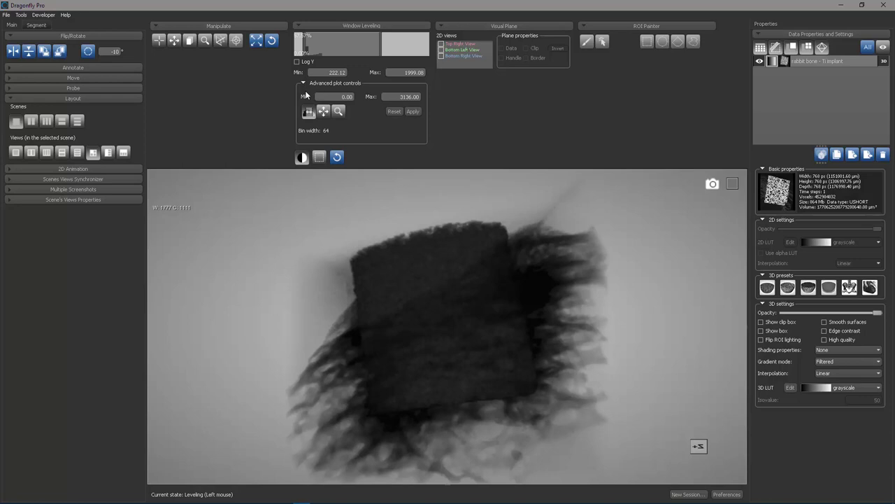
pyautogui.click(338, 112)
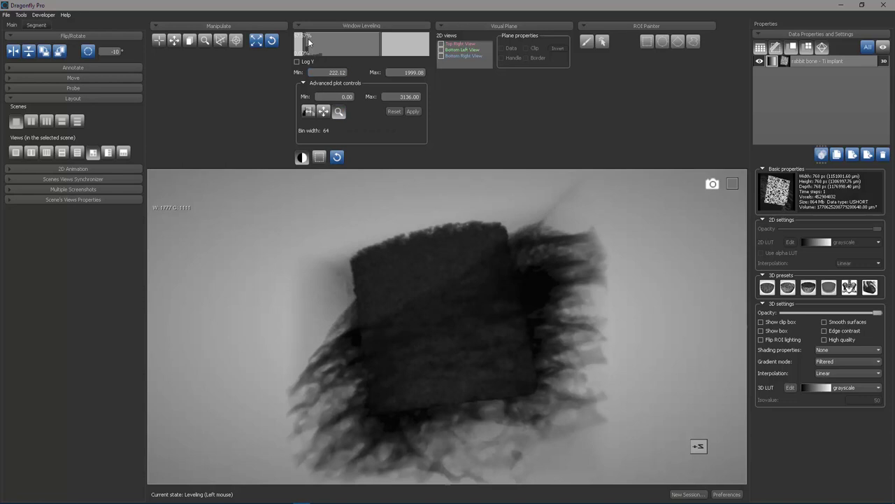
pyautogui.moveTo(313, 42); pyautogui.dragTo(319, 64)
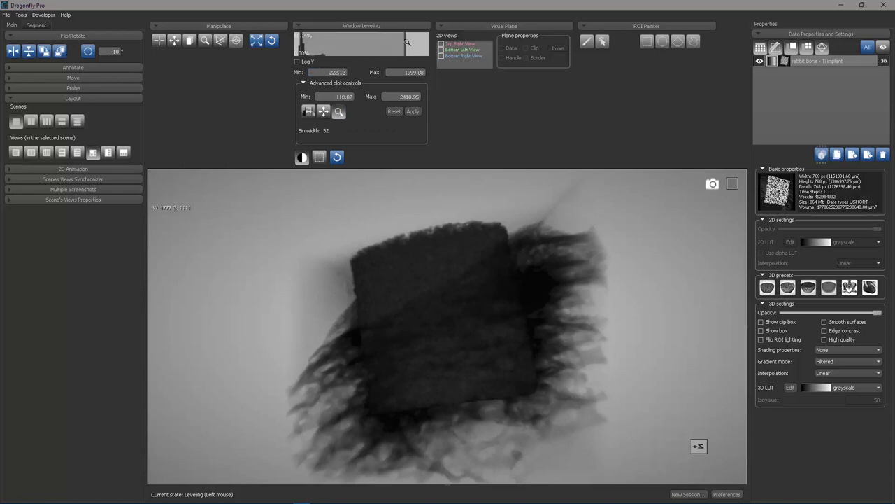
pyautogui.click(309, 111)
pyautogui.moveTo(397, 52); pyautogui.dragTo(311, 58)
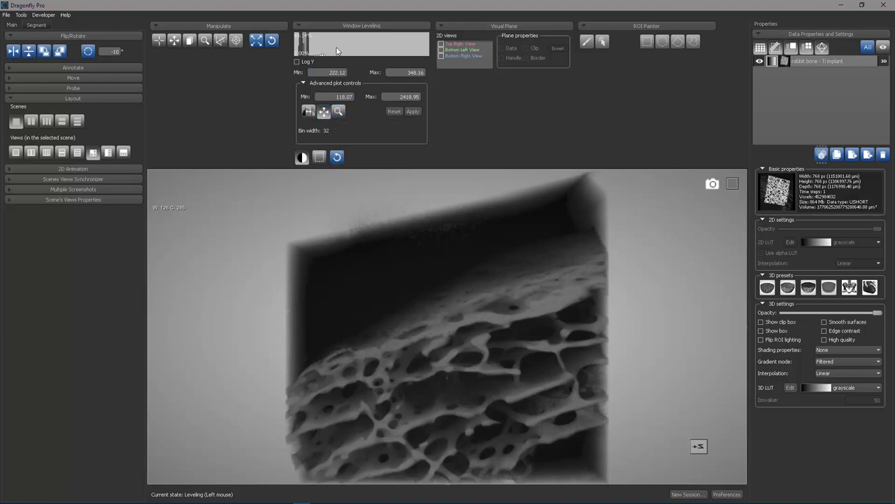
# Pan the histogram, switch to Log Y, and tighten the window to 234.79–269.54 (width 35)
pyautogui.moveTo(319, 50); pyautogui.dragTo(356, 158)
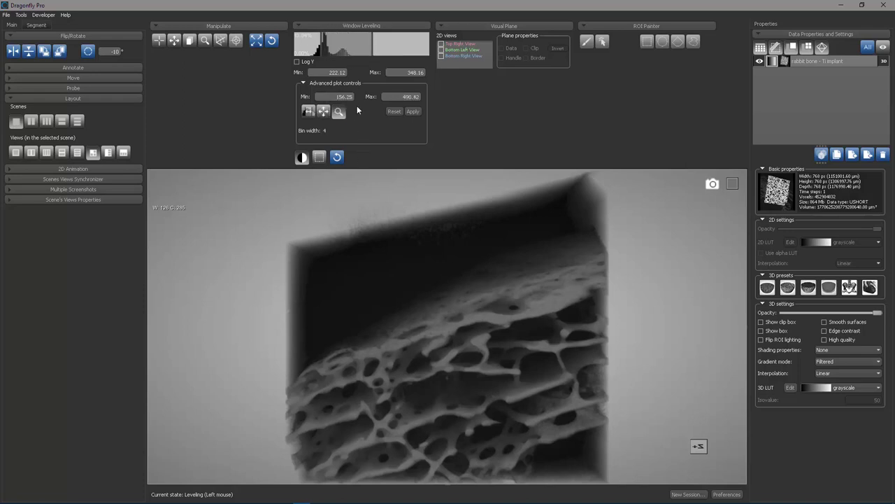
pyautogui.click(296, 61)
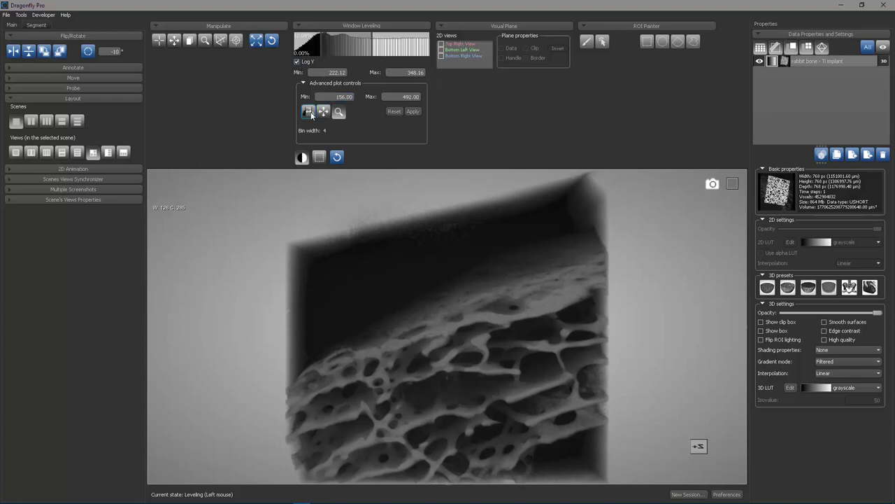
pyautogui.moveTo(347, 43)
pyautogui.mouseDown()
pyautogui.moveTo(358, 46)
pyautogui.moveTo(329, 44)
pyautogui.mouseUp()
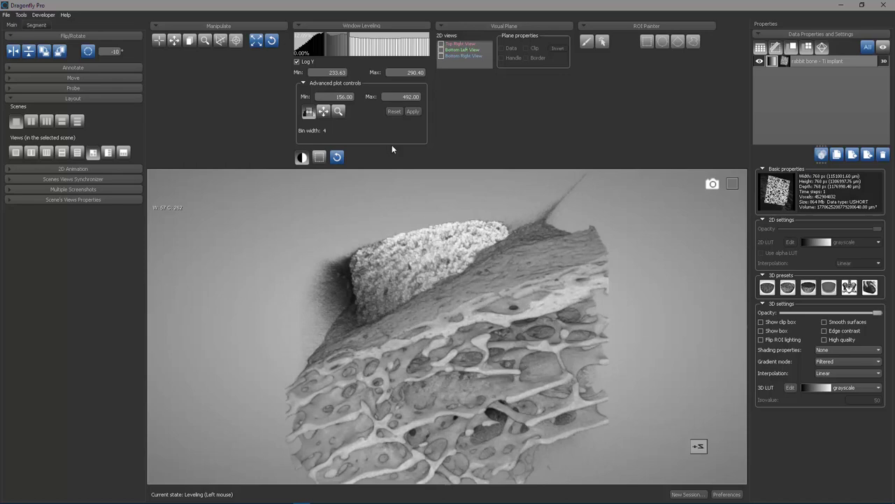
pyautogui.moveTo(348, 44); pyautogui.dragTo(331, 53)
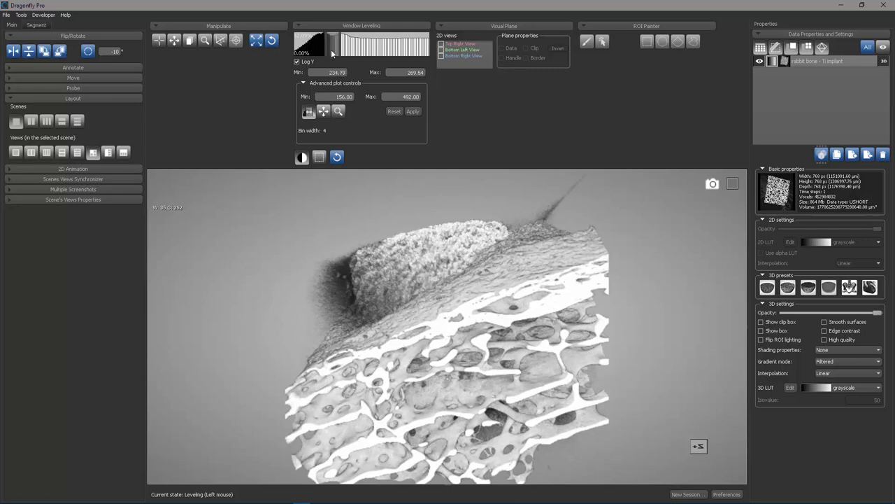
# Rotate the bone block to show its top and sides, then reset the histogram range to 0–3136
pyautogui.click(159, 41)
pyautogui.moveTo(269, 186); pyautogui.dragTo(507, 292)
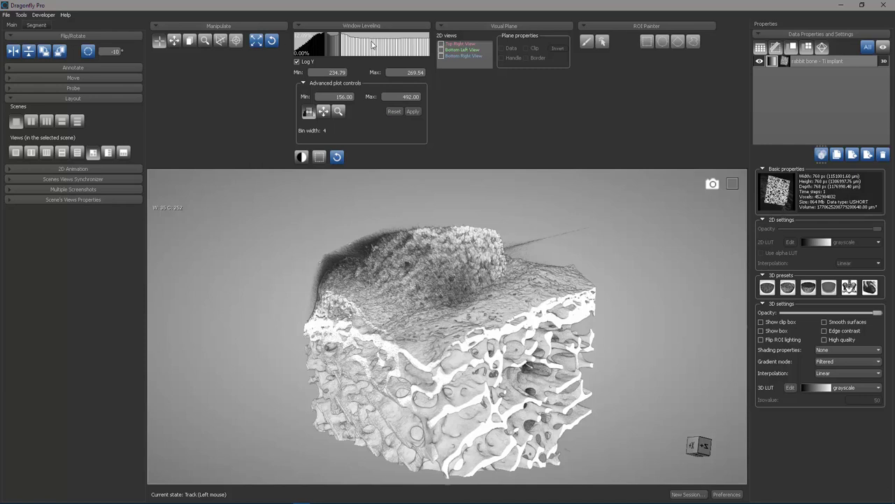
pyautogui.doubleClick(334, 72)
pyautogui.doubleClick(387, 73)
pyautogui.click(394, 112)
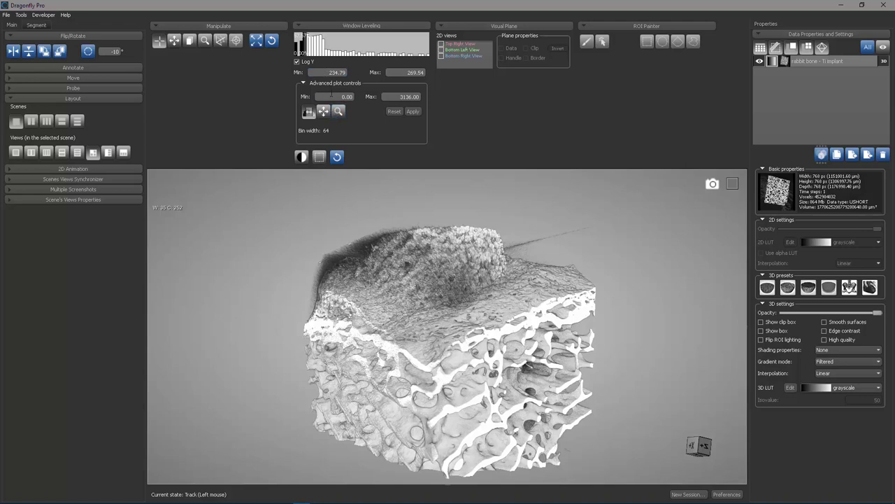
pyautogui.click(322, 112)
pyautogui.click(309, 112)
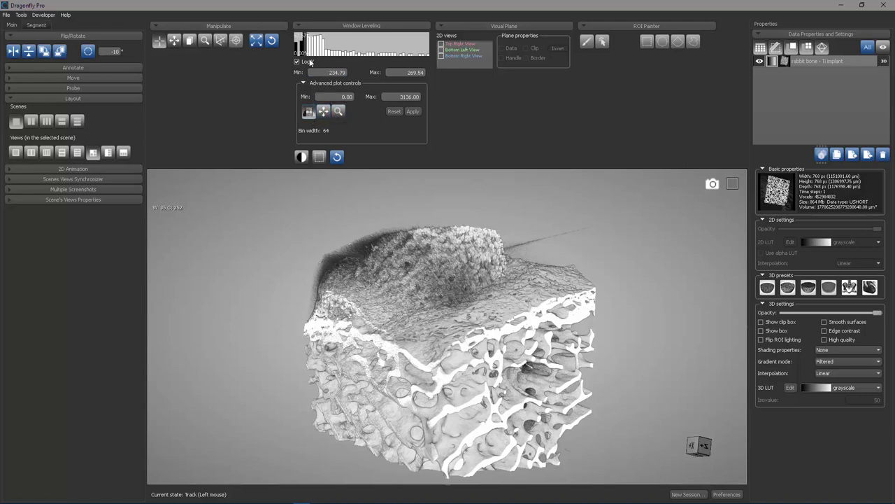